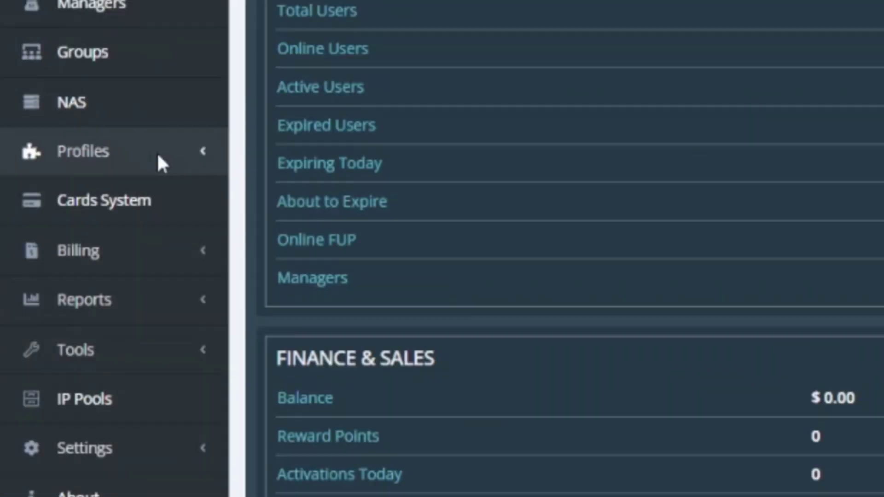
Expand the Profiles menu in the left sidebar
{"action": "left_click", "coordinate": [193, 161]}
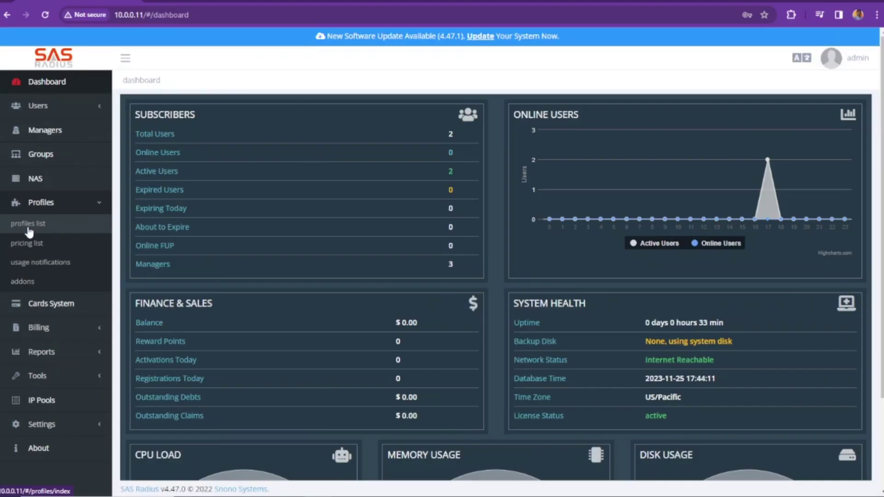
Open the profiles list and its Actions menu to start a new profile
{"action": "left_click", "coordinate": [68, 200]}
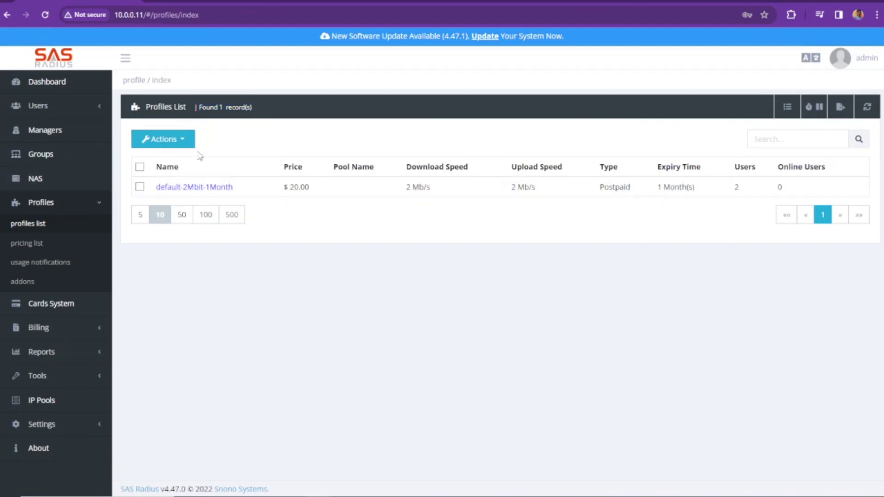
{"action": "left_click", "coordinate": [185, 142]}
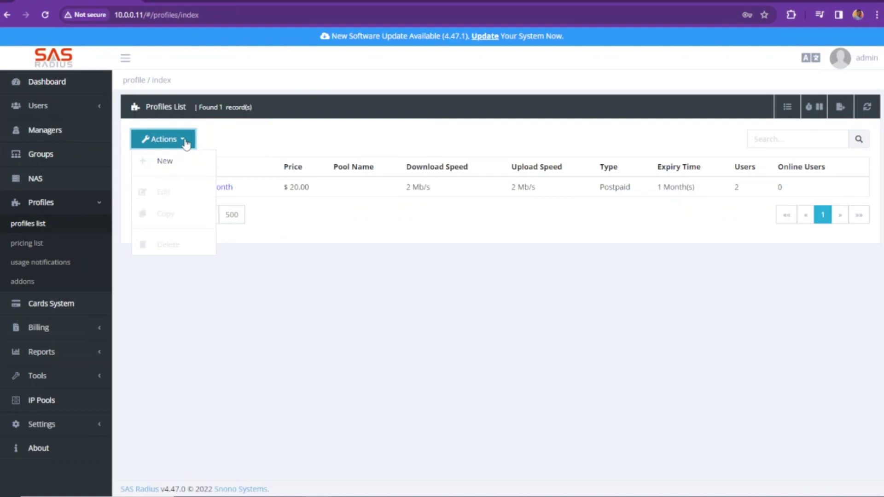
{"action": "left_click", "coordinate": [162, 161]}
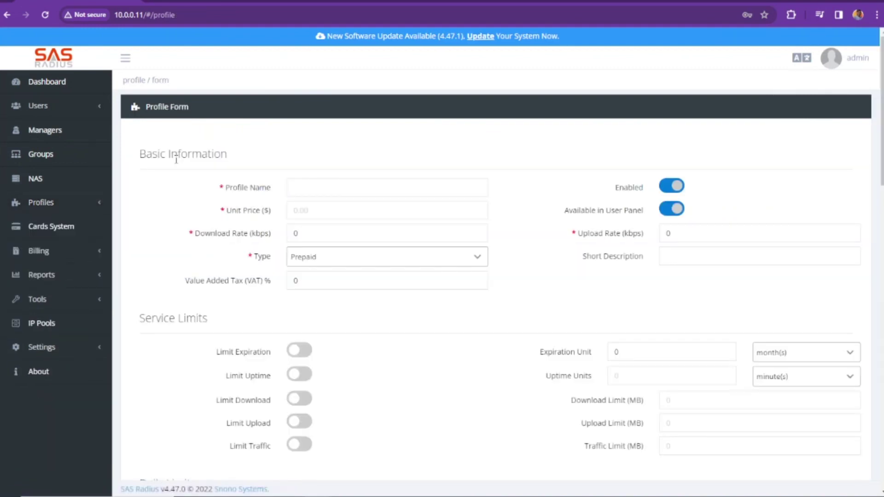
{"action": "left_click", "coordinate": [340, 192]}
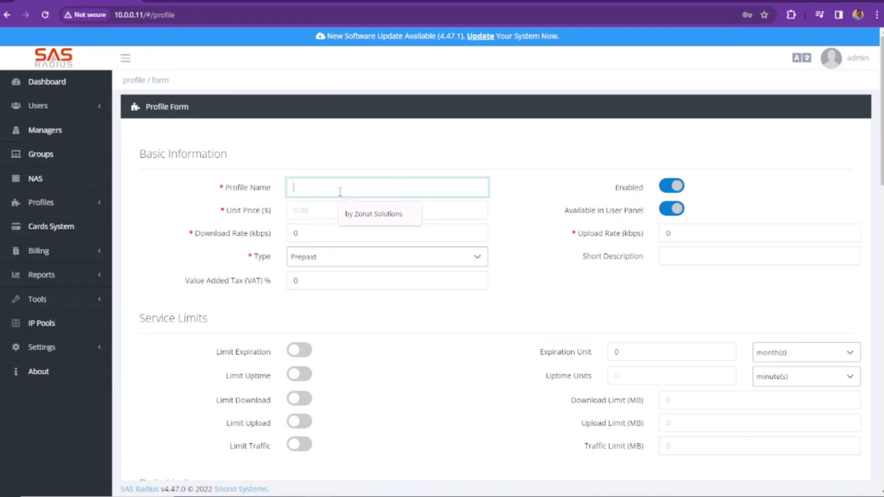
{"action": "left_click", "coordinate": [537, 186]}
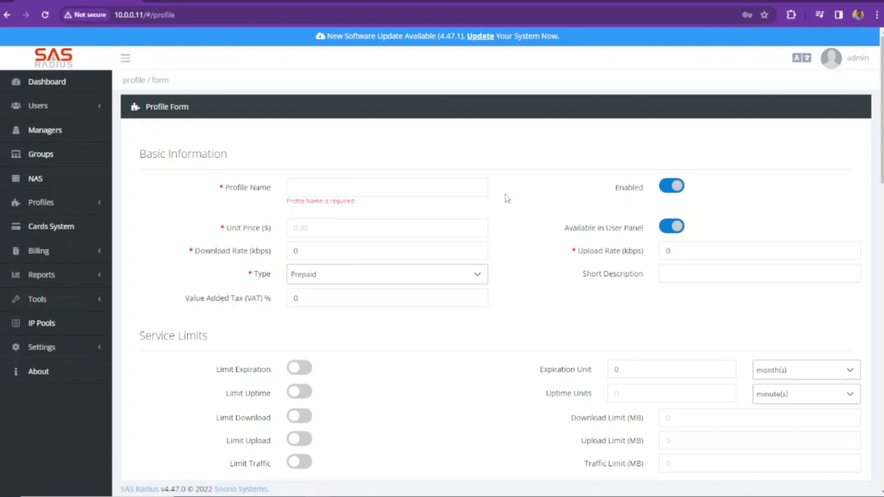
{"action": "left_click", "coordinate": [444, 192]}
{"action": "left_click", "coordinate": [500, 186]}
{"action": "left_click", "coordinate": [455, 187]}
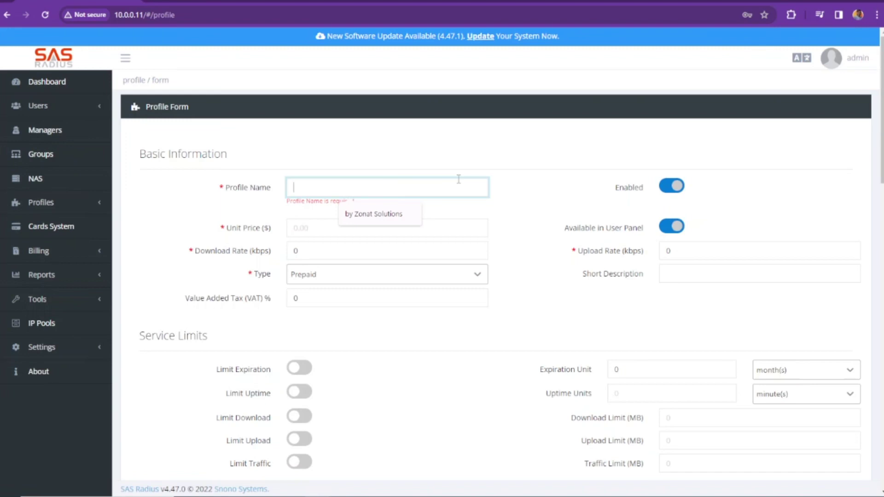
Enter profile name '10 Mbps' and unit price 50.00
{"action": "left_click", "coordinate": [517, 197]}
{"action": "left_click", "coordinate": [449, 183]}
{"action": "type", "text": "10 Mb"}
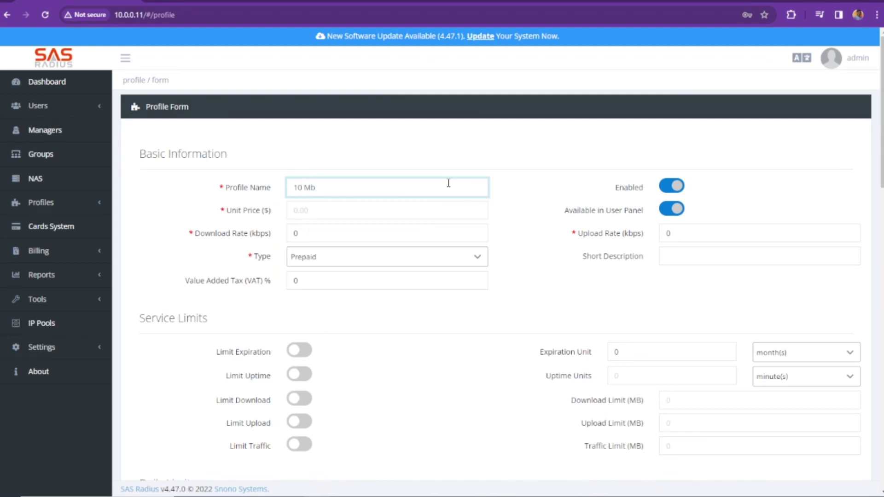
{"action": "type", "text": "ps"}
{"action": "left_click", "coordinate": [322, 210]}
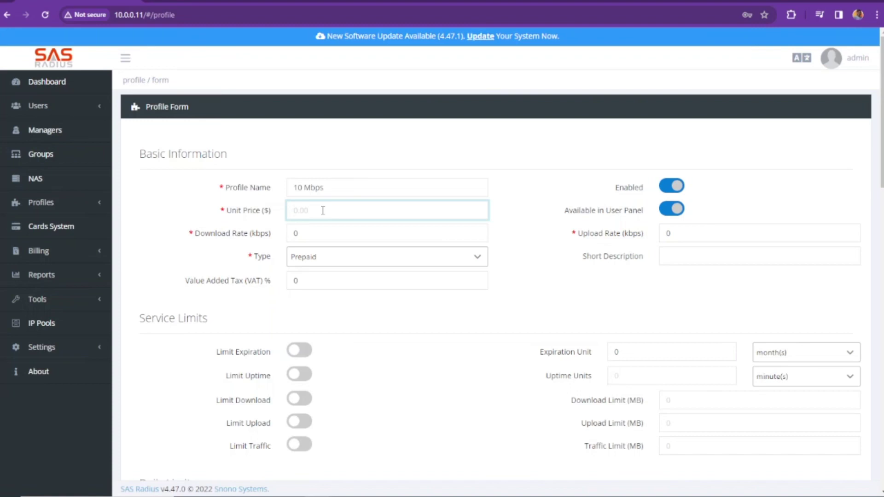
{"action": "type", "text": "50.00"}
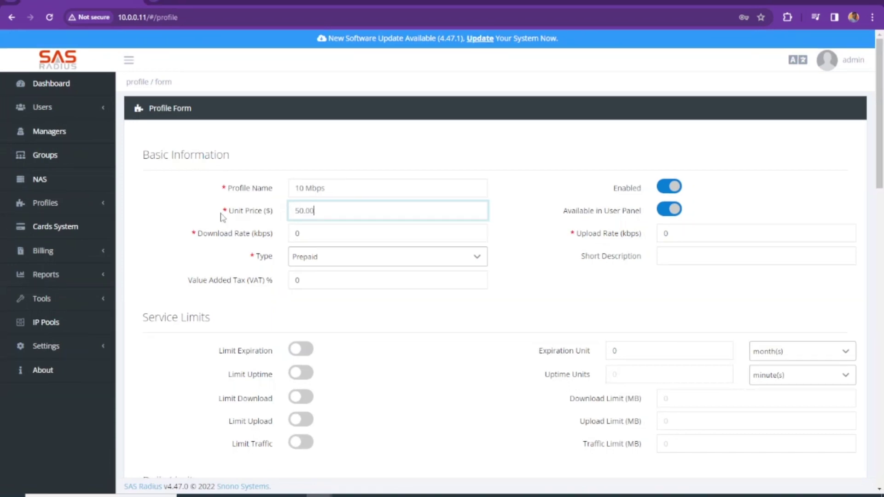
{"action": "left_click_drag", "start_coordinate": [222, 215], "coordinate": [274, 214]}
{"action": "left_click", "coordinate": [275, 214]}
{"action": "left_click_drag", "start_coordinate": [562, 212], "coordinate": [640, 213]}
{"action": "left_click", "coordinate": [640, 214]}
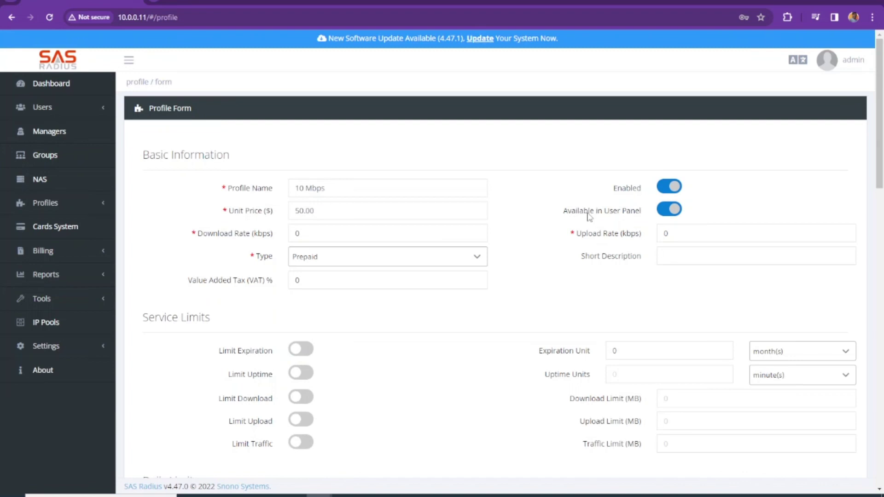
Set download and upload rates to 10240 kbps each, keeping type Prepaid
{"action": "double_click", "coordinate": [304, 233]}
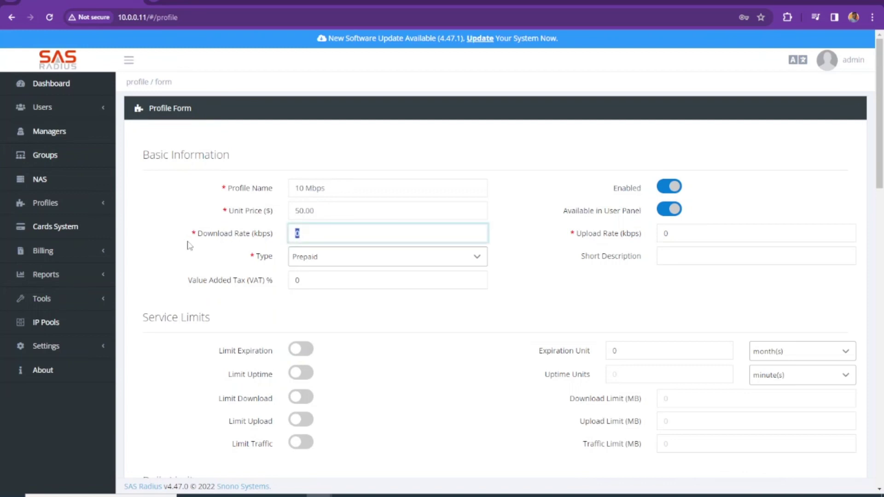
{"action": "left_click", "coordinate": [219, 237]}
{"action": "double_click", "coordinate": [324, 240]}
{"action": "type", "text": "10240"}
{"action": "left_click_drag", "start_coordinate": [293, 234], "coordinate": [320, 234]}
{"action": "left_click_drag", "start_coordinate": [676, 234], "coordinate": [643, 233]}
{"action": "type", "text": "10"}
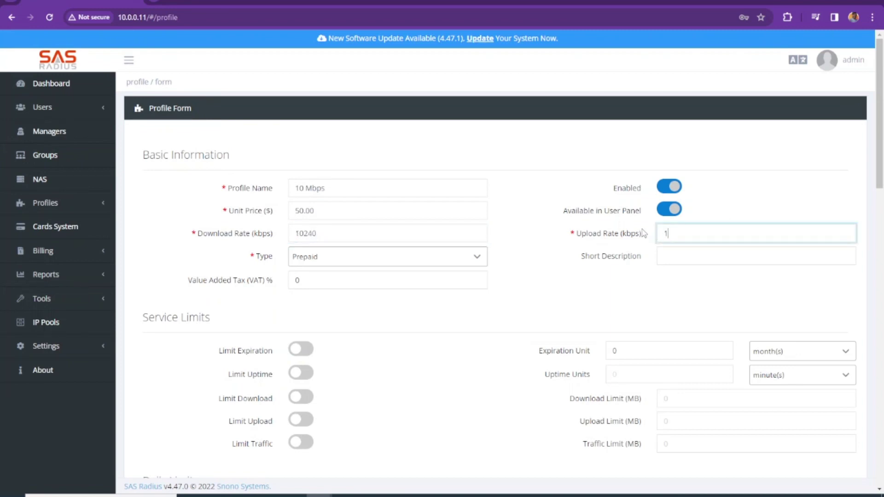
{"action": "type", "text": "240"}
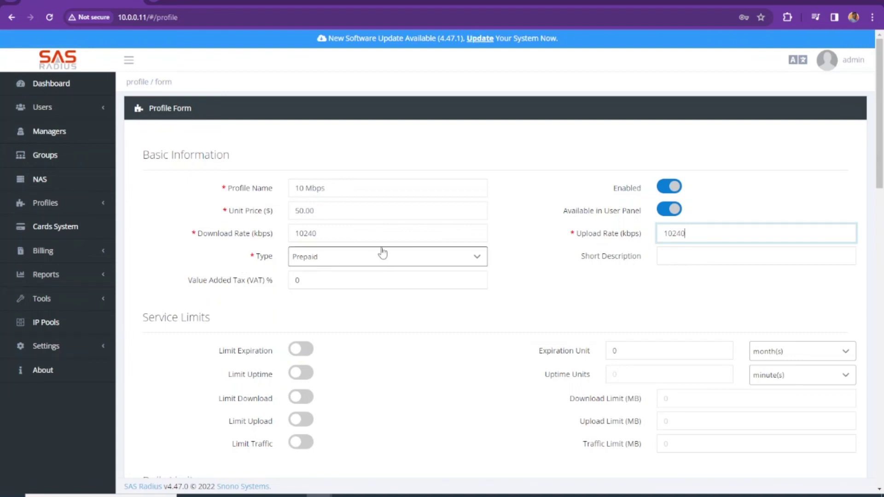
{"action": "left_click", "coordinate": [326, 262]}
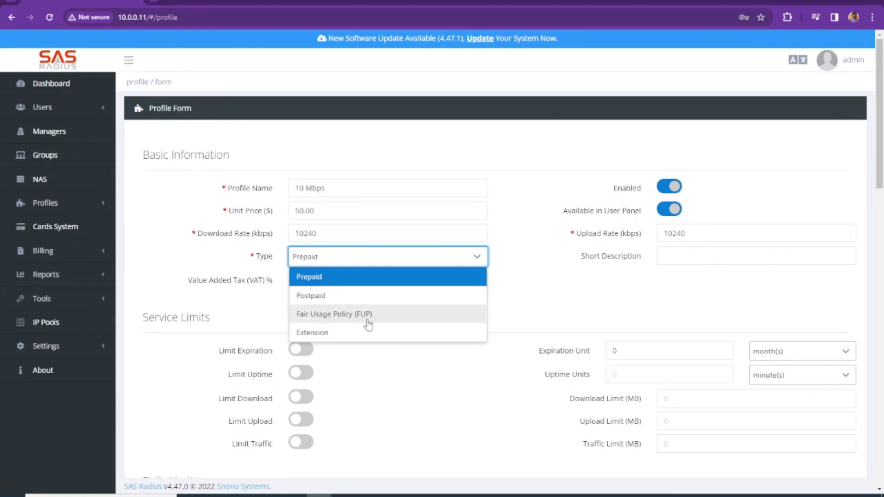
{"action": "left_click", "coordinate": [326, 262]}
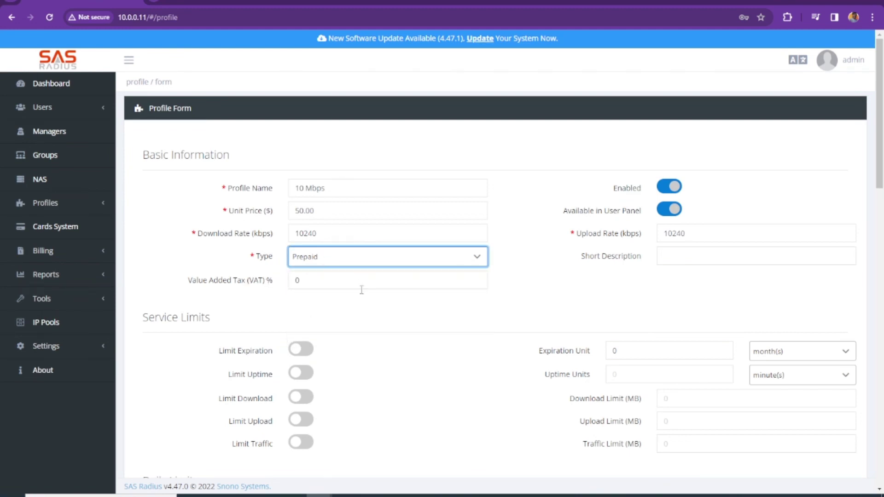
Turn on the expiration limit with 1 month(s)
{"action": "left_click", "coordinate": [295, 351]}
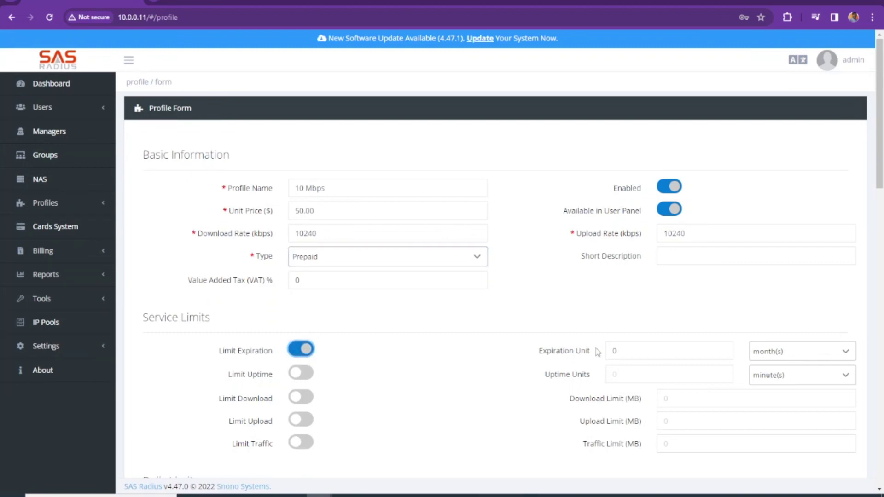
{"action": "left_click", "coordinate": [626, 351]}
{"action": "type", "text": "1"}
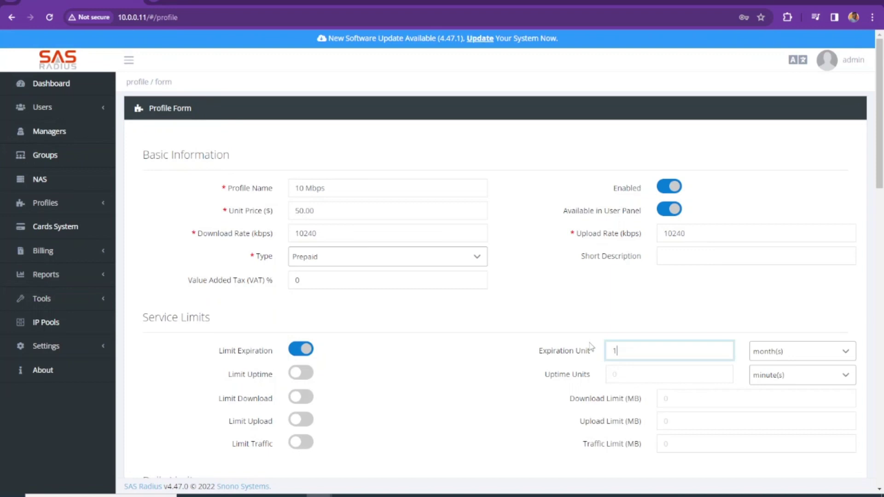
{"action": "left_click", "coordinate": [461, 385]}
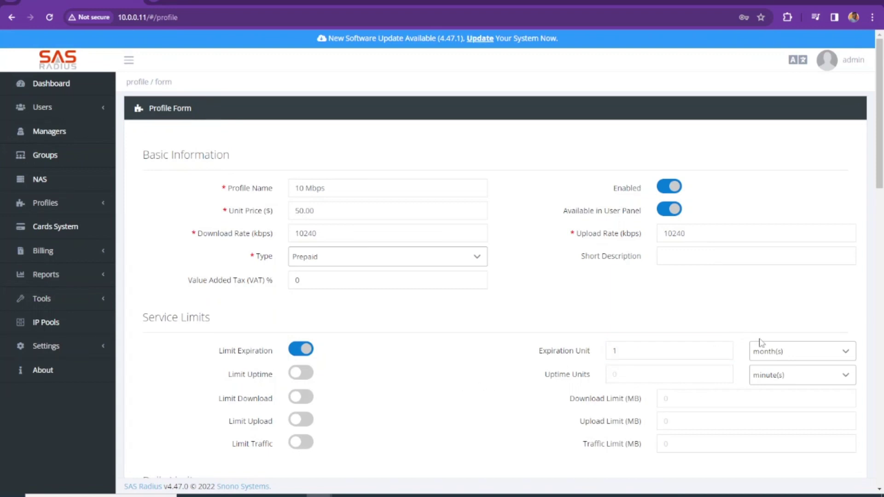
{"action": "left_click", "coordinate": [762, 357]}
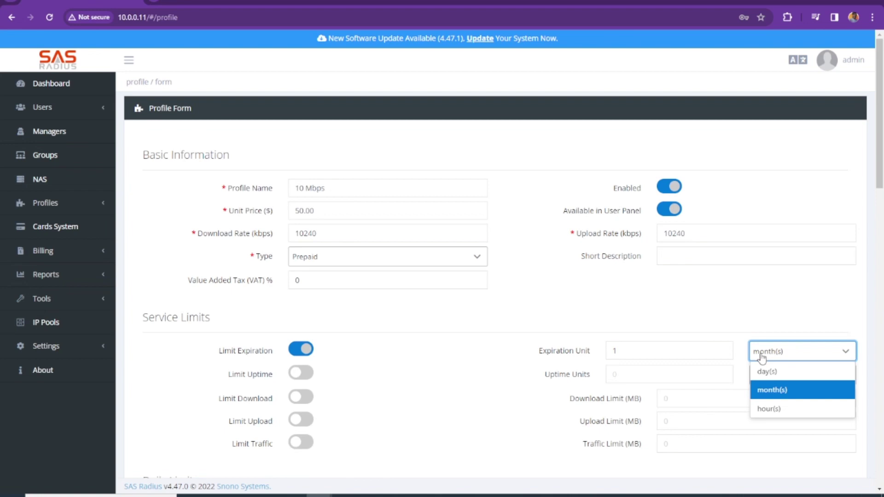
{"action": "left_click", "coordinate": [761, 357]}
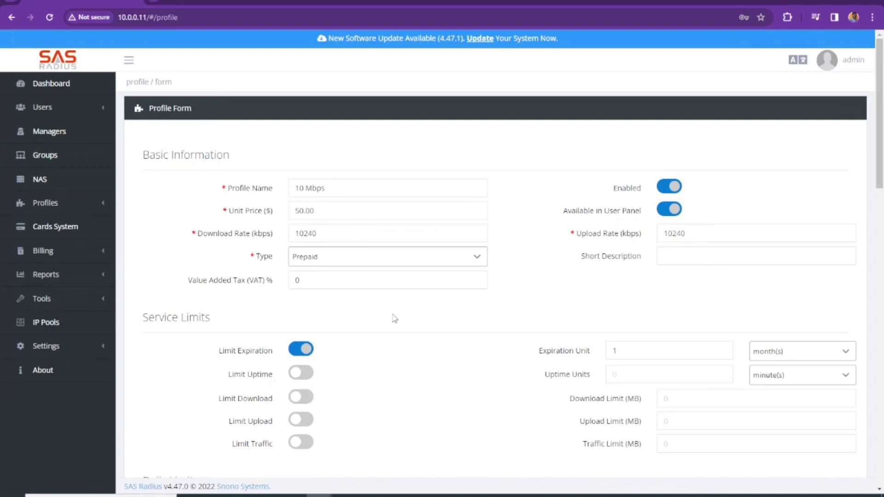
Review the profile form's sections down to the Submit button
{"action": "scroll", "coordinate": [395, 318], "scroll_direction": "down", "scroll_amount": 2}
{"action": "scroll", "coordinate": [395, 316], "scroll_direction": "up", "scroll_amount": 2}
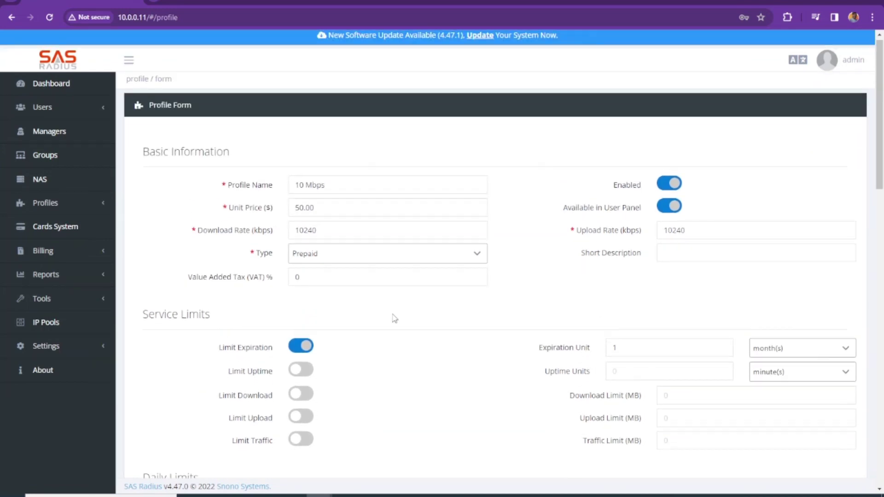
{"action": "scroll", "coordinate": [578, 326], "scroll_direction": "down", "scroll_amount": 5}
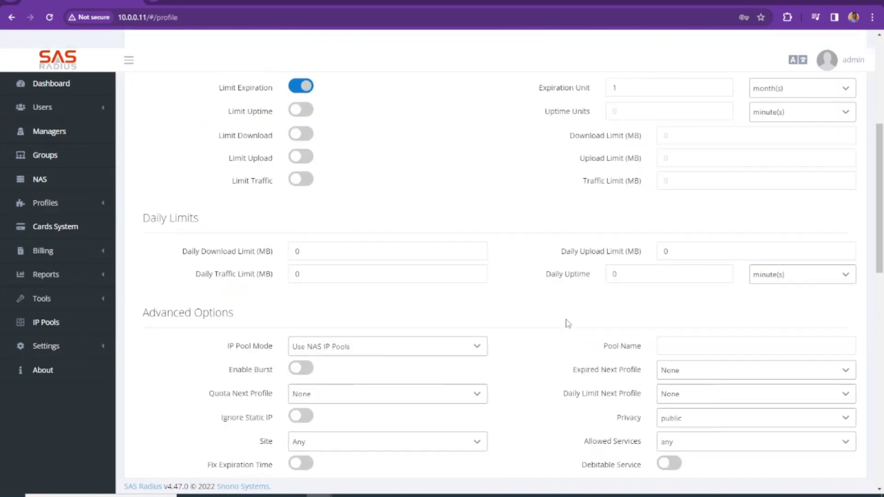
{"action": "scroll", "coordinate": [365, 276], "scroll_direction": "down", "scroll_amount": 9}
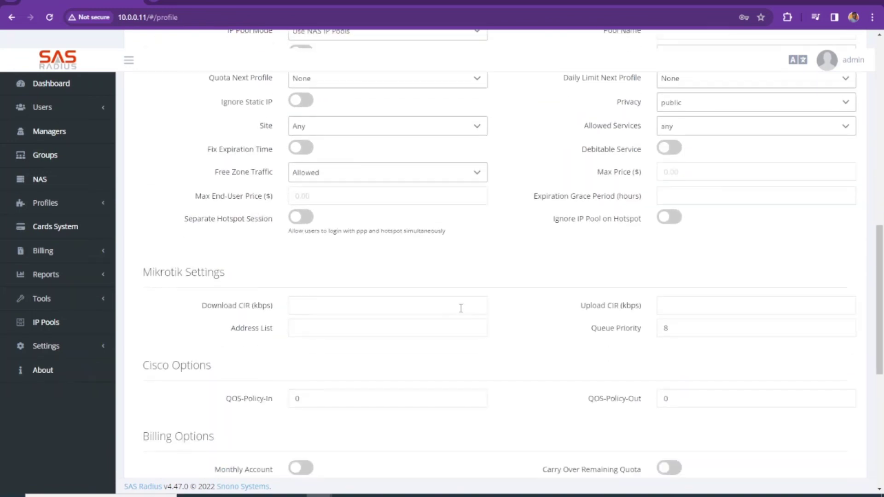
{"action": "scroll", "coordinate": [461, 299], "scroll_direction": "down", "scroll_amount": 4}
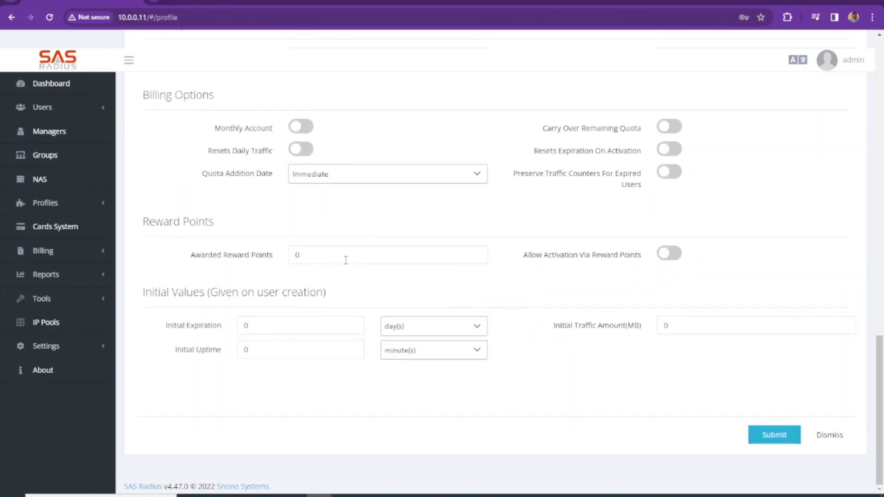
{"action": "scroll", "coordinate": [460, 287], "scroll_direction": "up", "scroll_amount": 1}
{"action": "scroll", "coordinate": [461, 287], "scroll_direction": "up", "scroll_amount": 10}
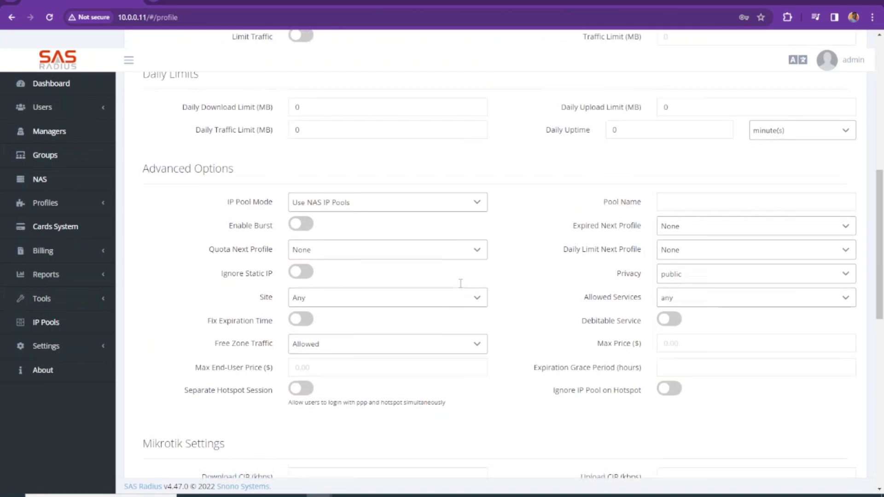
{"action": "scroll", "coordinate": [431, 286], "scroll_direction": "up", "scroll_amount": 3}
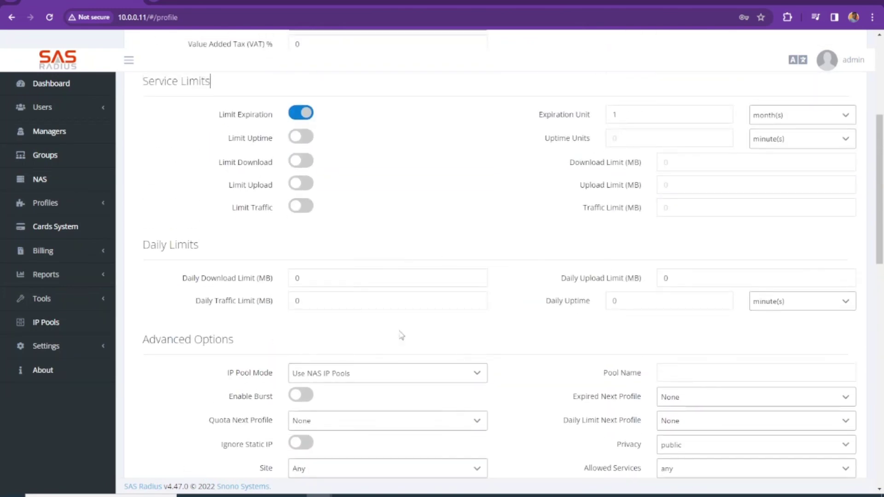
{"action": "scroll", "coordinate": [479, 358], "scroll_direction": "up", "scroll_amount": 5}
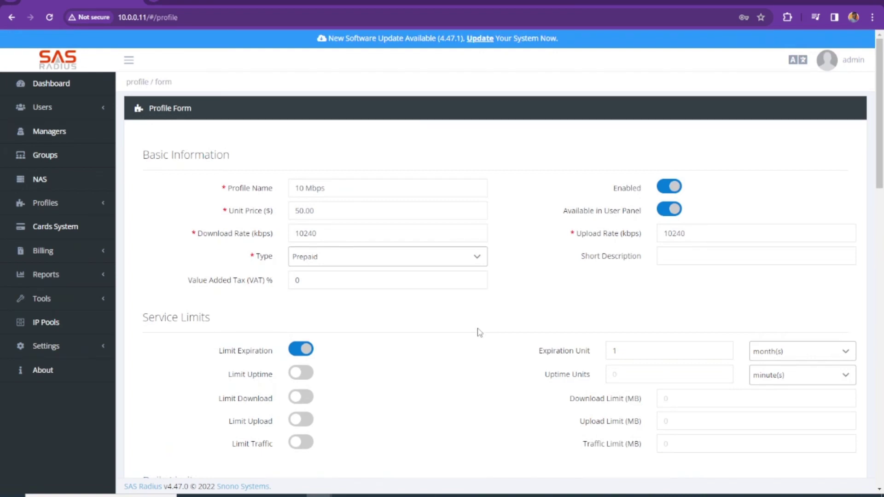
{"action": "scroll", "coordinate": [479, 331], "scroll_direction": "down", "scroll_amount": 20}
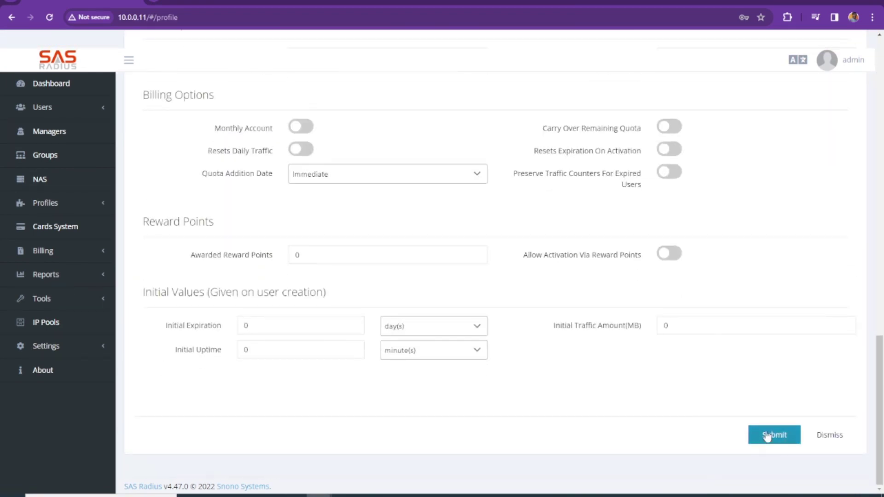
Submit the profile and highlight the new 10 Mbps row in the profiles list
{"action": "left_click", "coordinate": [769, 438]}
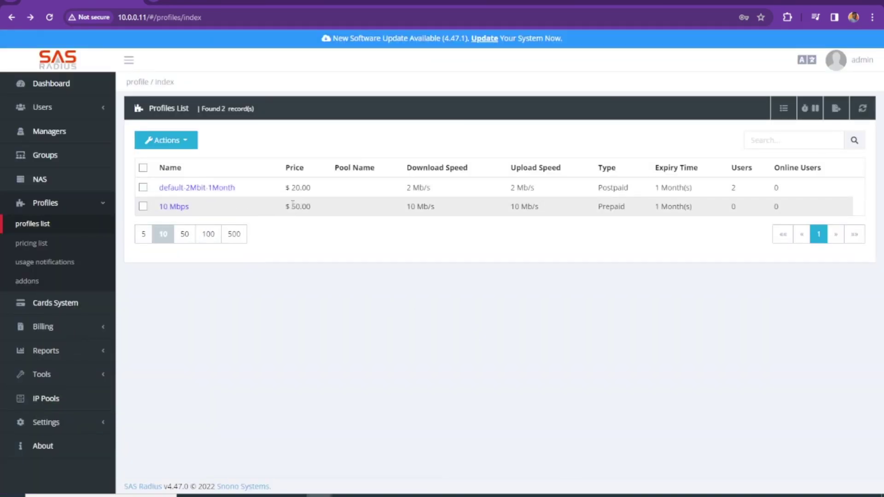
{"action": "left_click_drag", "start_coordinate": [276, 215], "coordinate": [321, 217]}
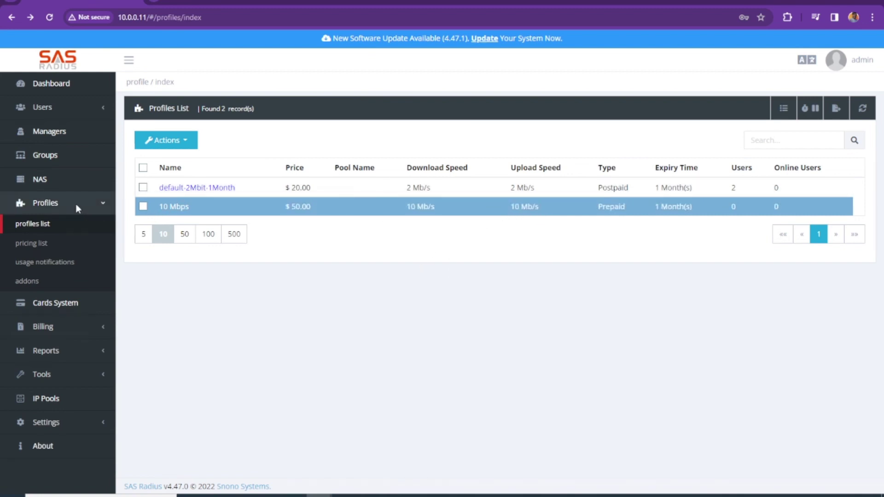
Check the admin manager's pricing list for the 10 Mbps price of 50, then view usage notifications
{"action": "left_click", "coordinate": [36, 249]}
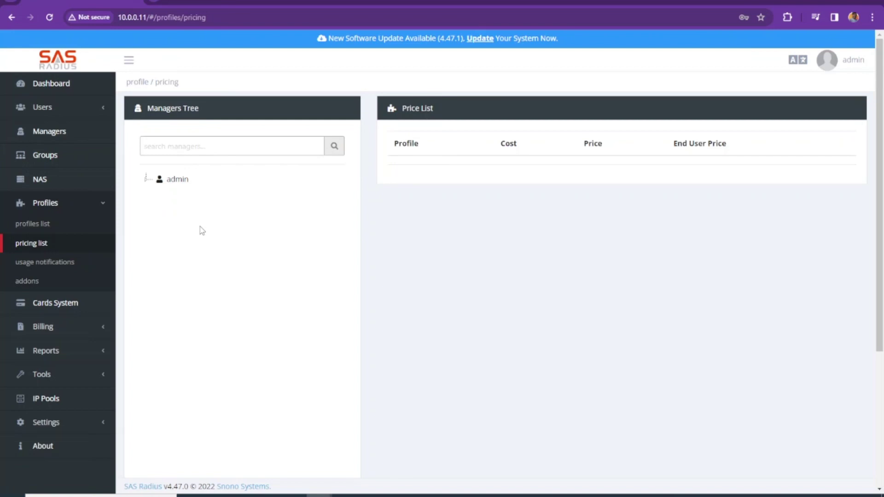
{"action": "left_click", "coordinate": [162, 184]}
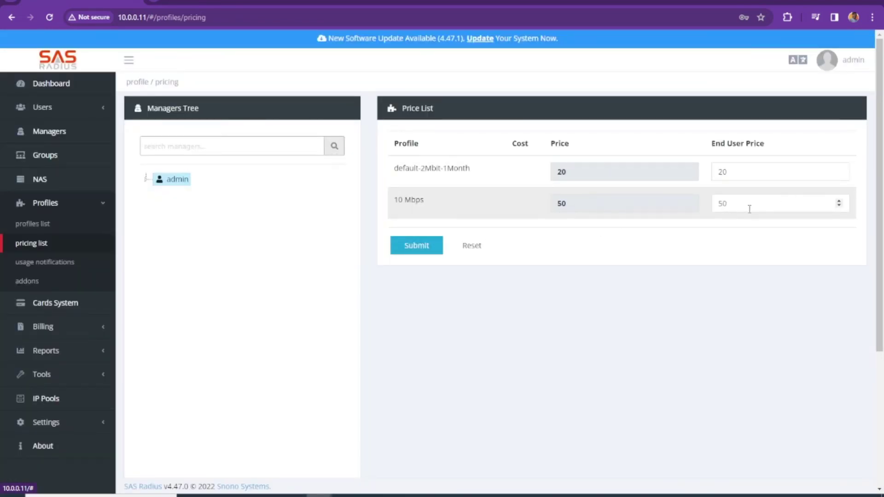
{"action": "left_click", "coordinate": [597, 205]}
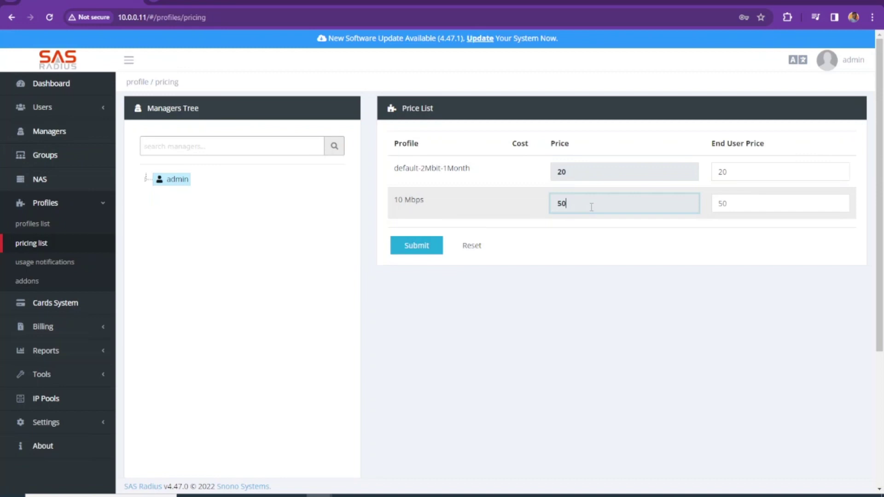
{"action": "double_click", "coordinate": [561, 203]}
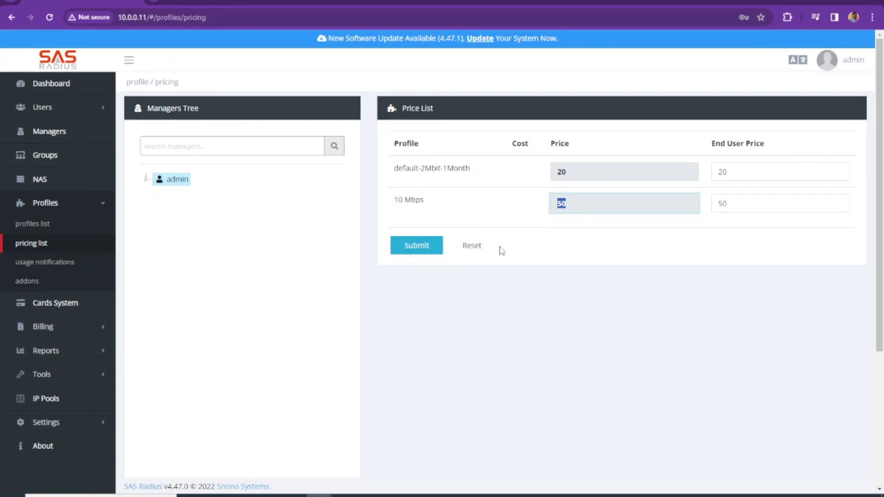
{"action": "left_click", "coordinate": [60, 268]}
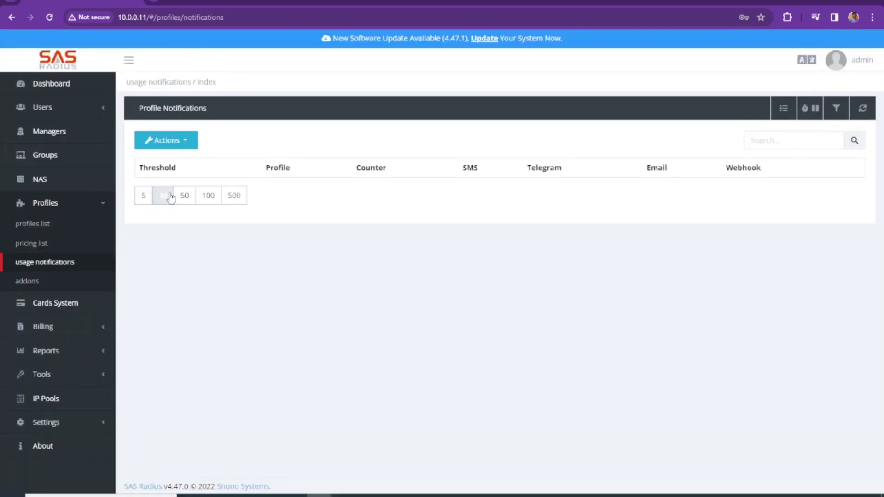
Draft a usage notification for 10 Mbps on Daily Traffic Limit, then go to Addons
{"action": "left_click", "coordinate": [181, 143]}
{"action": "left_click", "coordinate": [171, 167]}
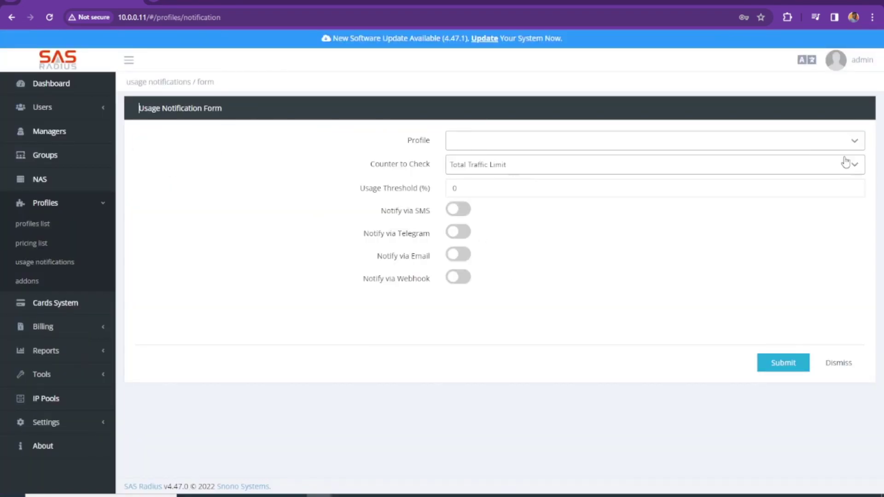
{"action": "left_click", "coordinate": [852, 142]}
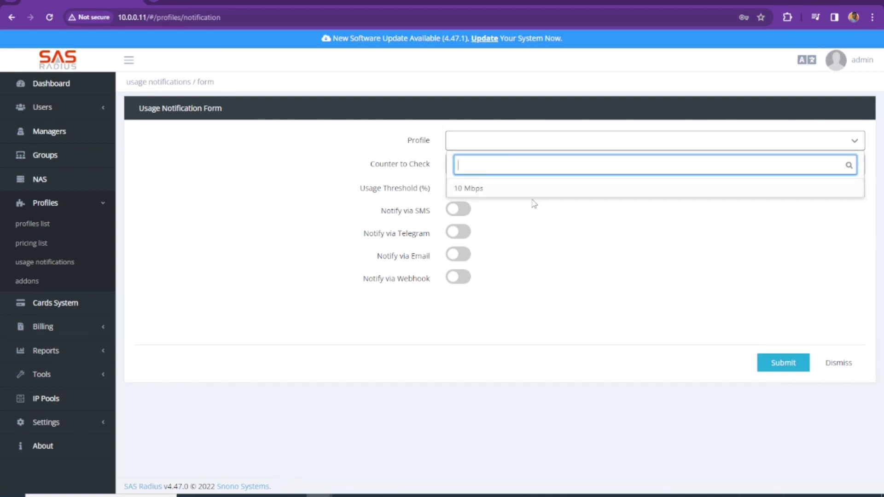
{"action": "left_click", "coordinate": [470, 193]}
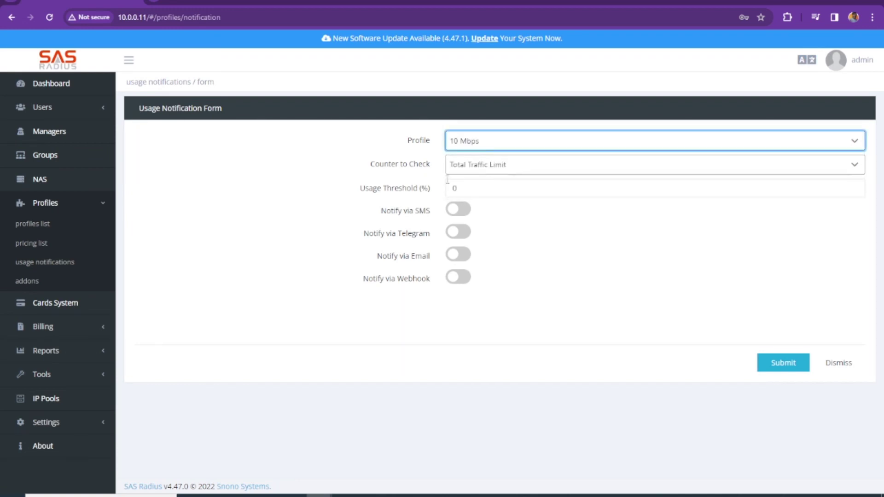
{"action": "left_click", "coordinate": [575, 171]}
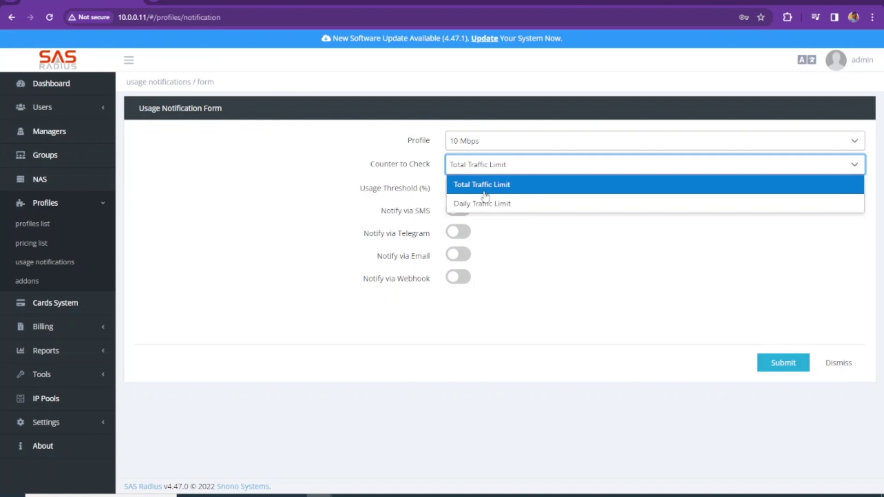
{"action": "left_click", "coordinate": [500, 208]}
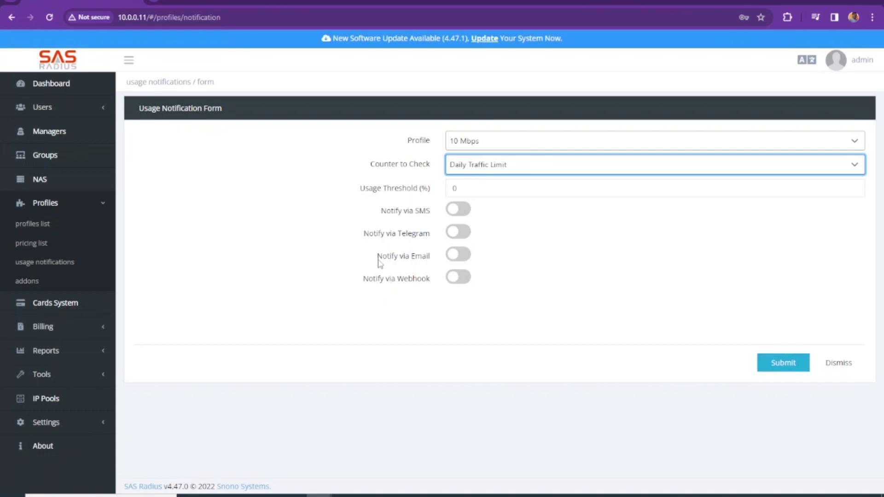
{"action": "left_click", "coordinate": [30, 282]}
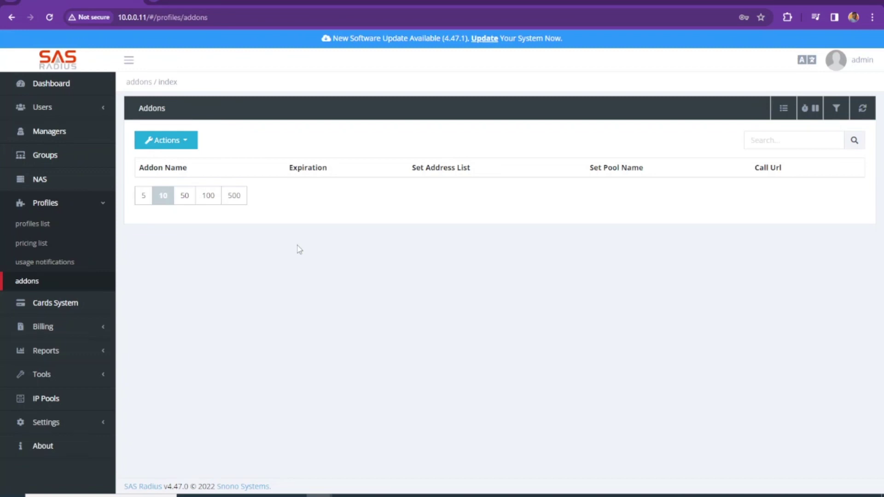
Choose New from the Addons Actions menu to get a blank Addon Form
{"action": "left_click", "coordinate": [197, 146]}
{"action": "left_click", "coordinate": [159, 164]}
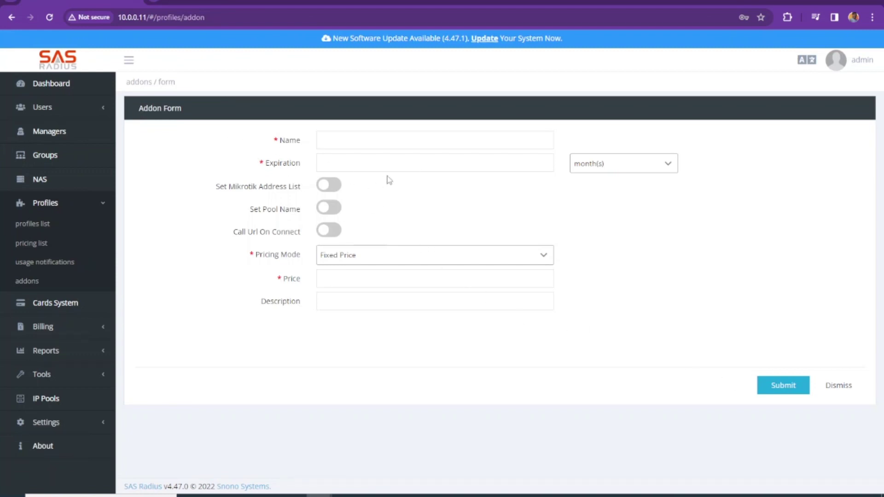
{"action": "left_click", "coordinate": [601, 173]}
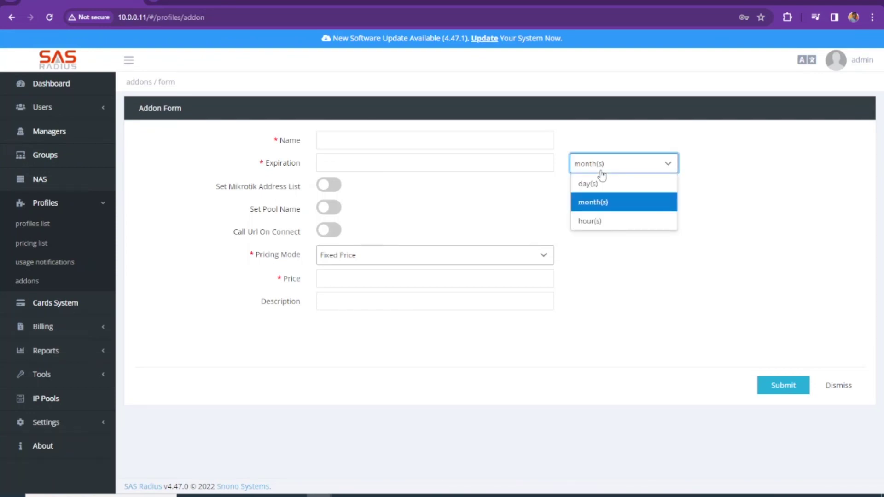
{"action": "left_click", "coordinate": [600, 171]}
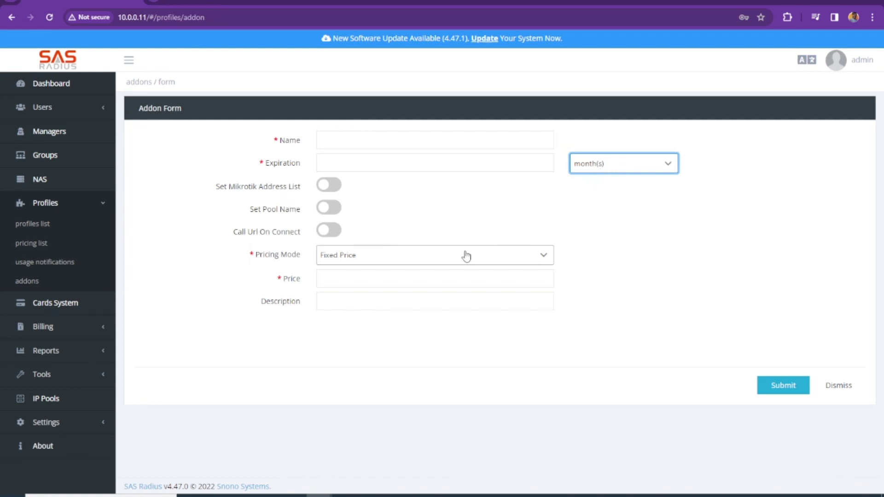